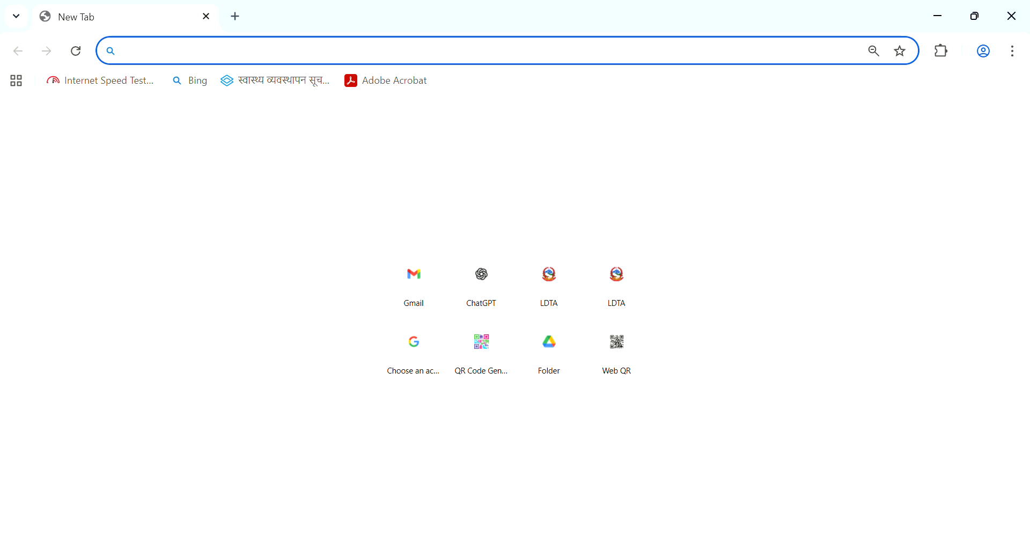
Open the hmis.gov.np data entry site in a new browser tab and sign in with the saved account credentials
{"action": "left_click", "coordinate": [230, 18]}
{"action": "type", "text": "h"}
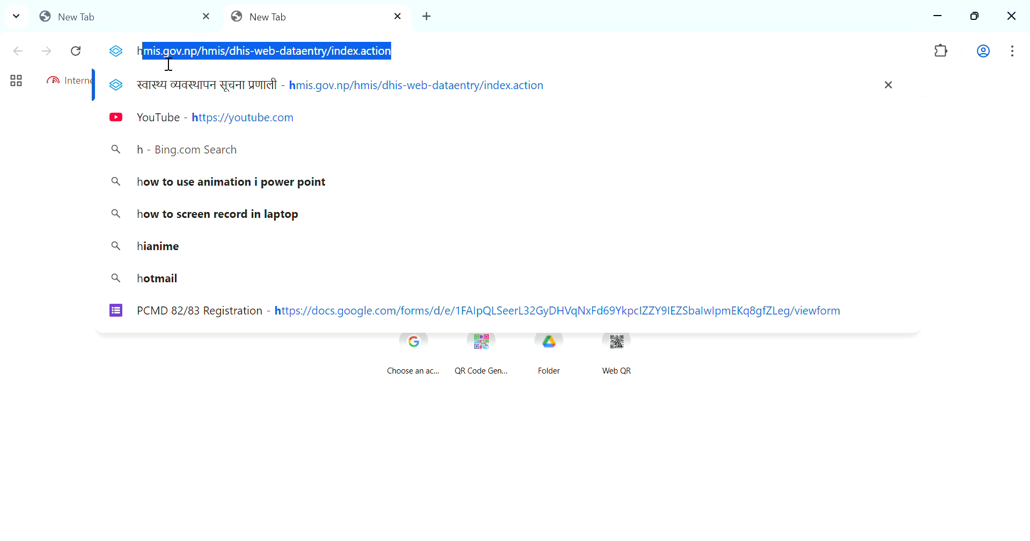
{"action": "key", "text": "Return"}
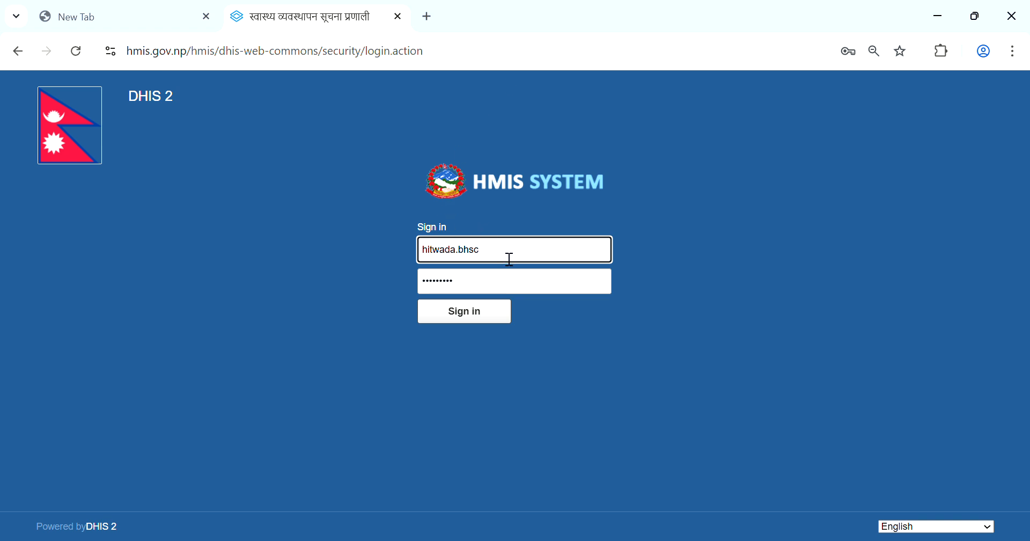
{"action": "left_click", "coordinate": [511, 289]}
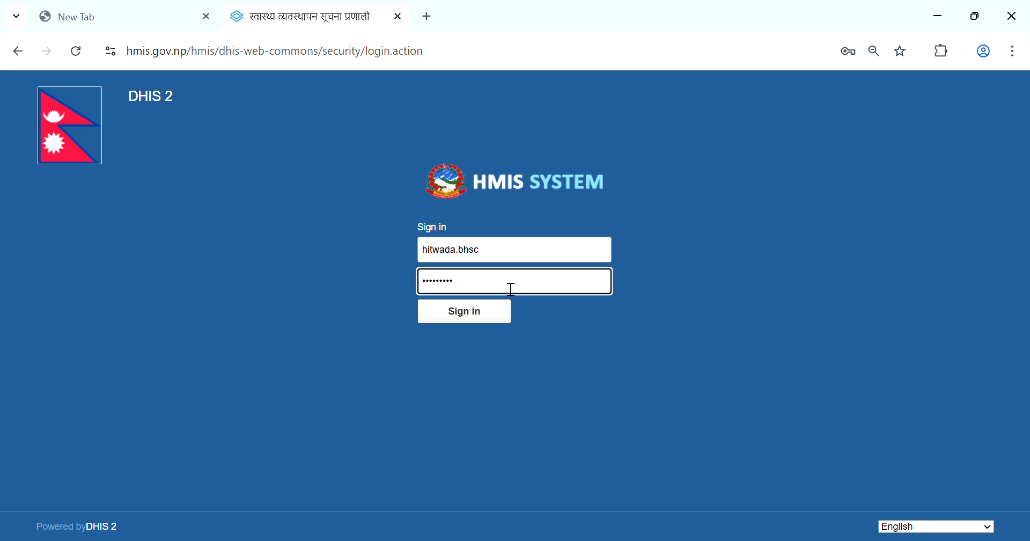
{"action": "key", "text": "Return"}
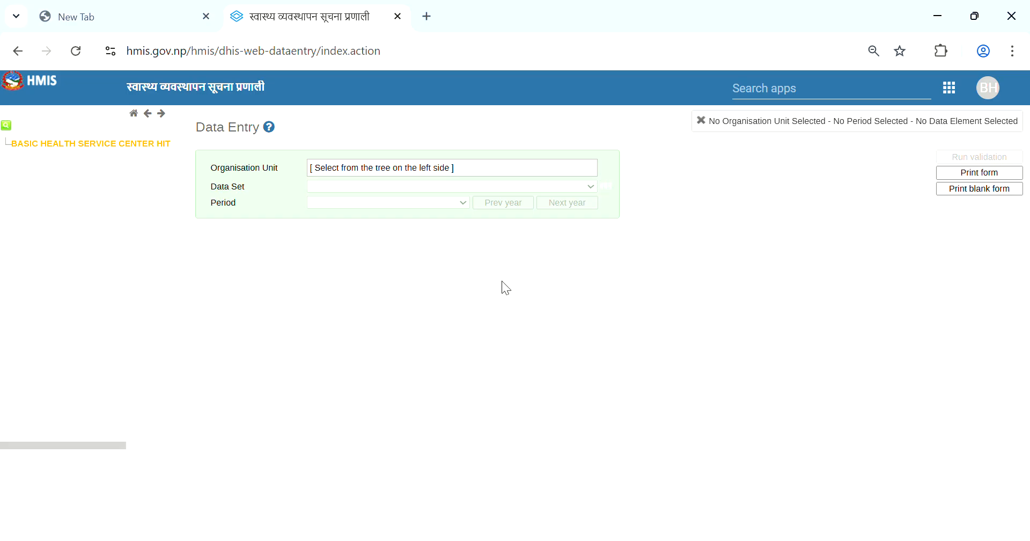
Open the Data Entry app from the HMIS app list
{"action": "key", "text": "ctrl+plus"}
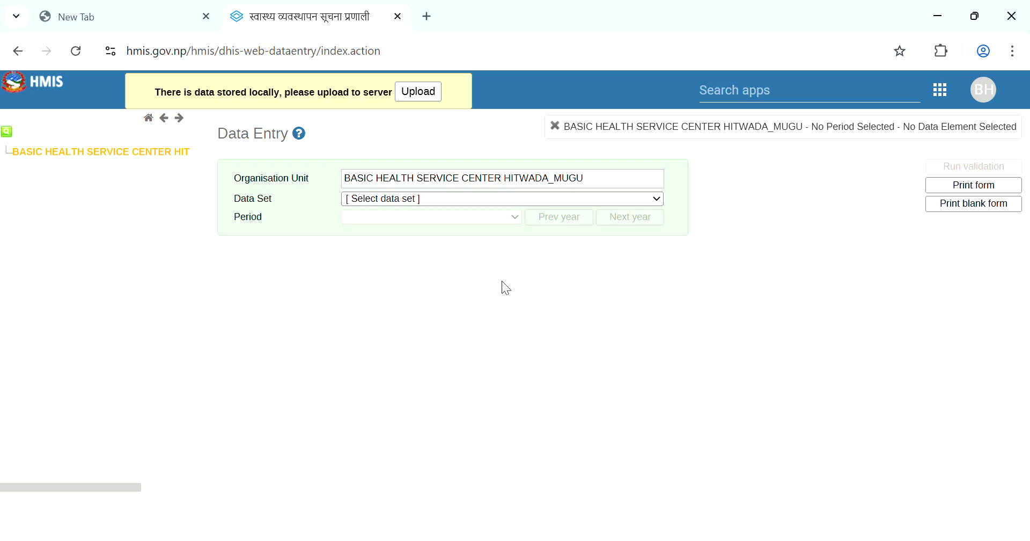
{"action": "left_click", "coordinate": [947, 102]}
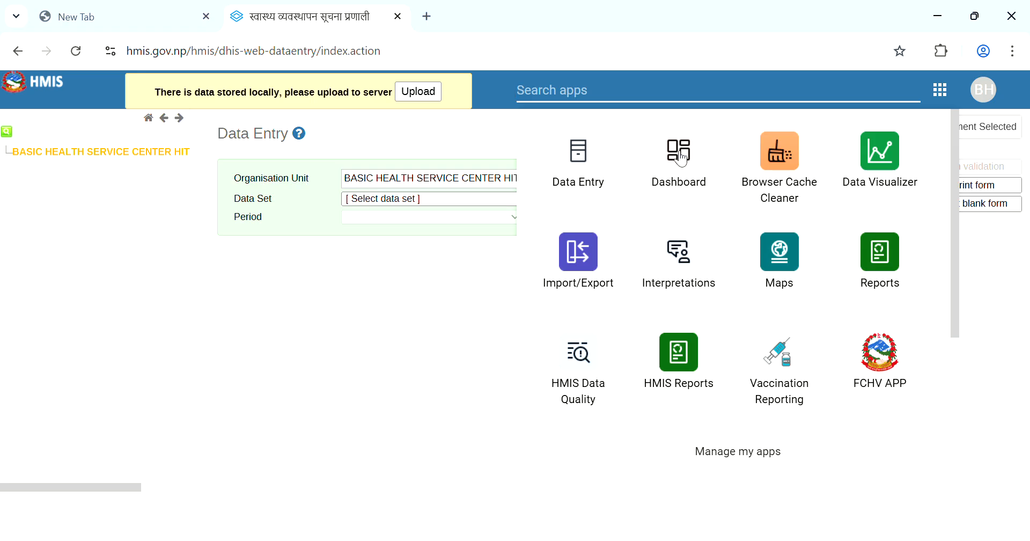
{"action": "left_click", "coordinate": [603, 156]}
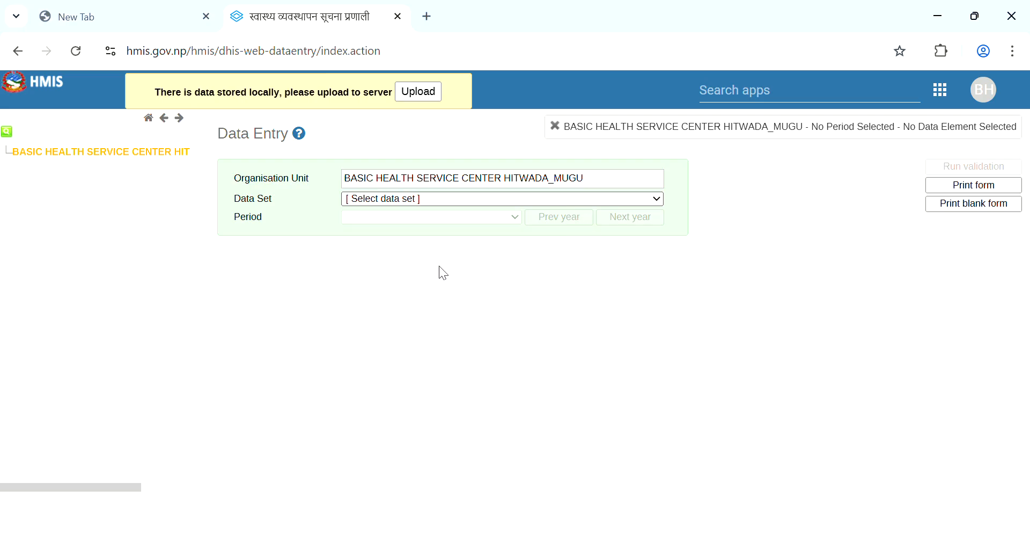
Choose the 01-1 Reporting Status Dataset (NEW) and the period Bhadra 2082 for the health center
{"action": "left_click", "coordinate": [407, 275]}
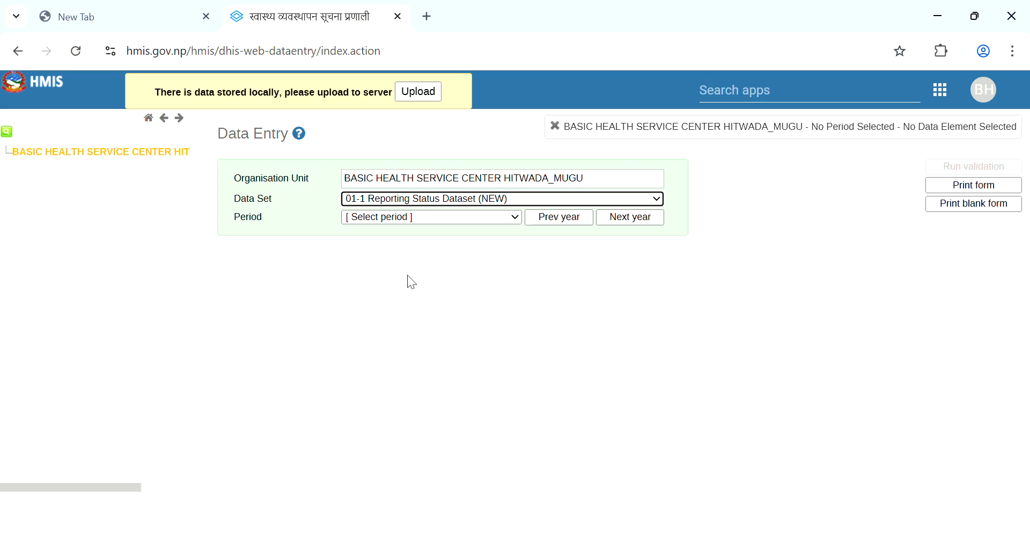
{"action": "left_click", "coordinate": [459, 217]}
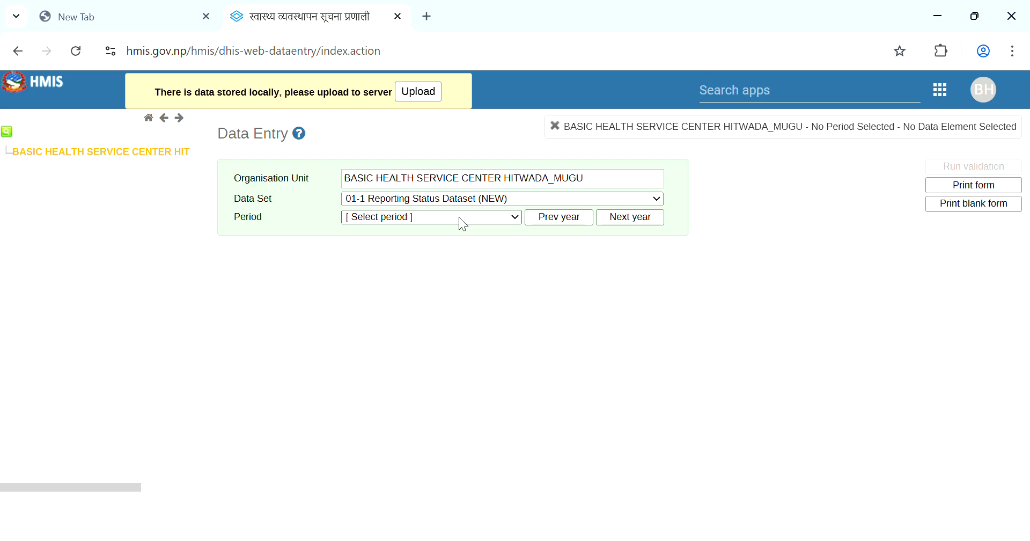
{"action": "left_click", "coordinate": [441, 254]}
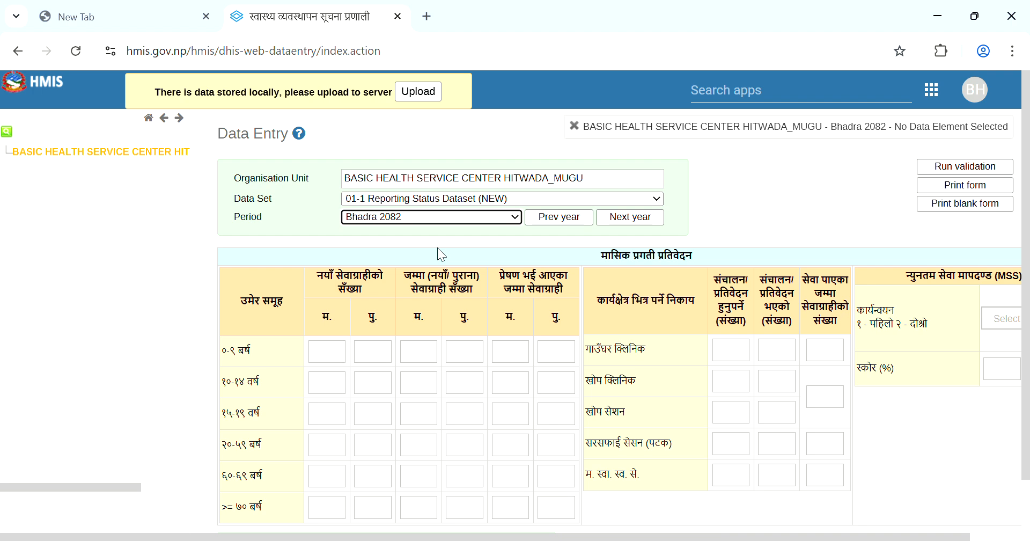
{"action": "key", "text": "ctrl+minus"}
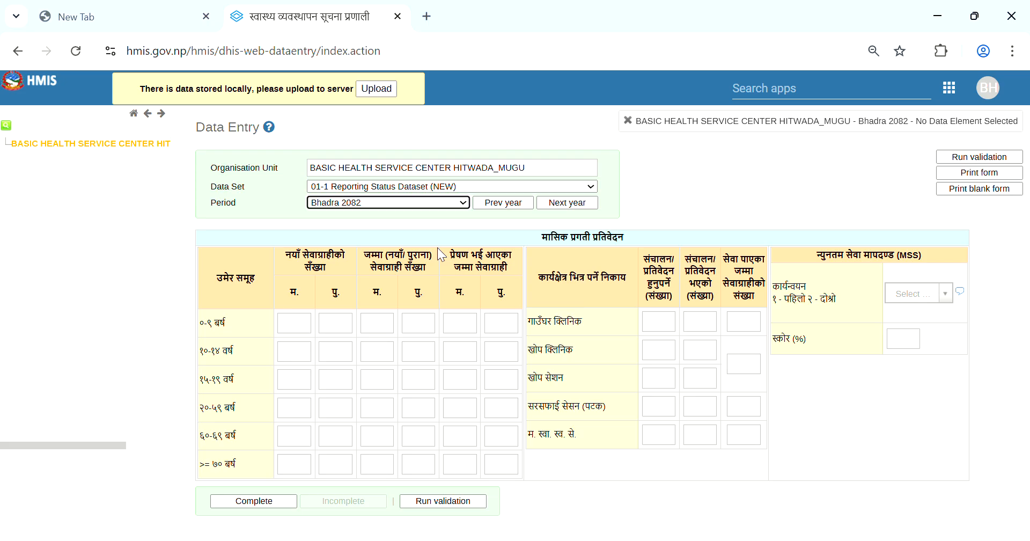
For ages 0–9, enter new clients as 1 female and 2 male, and total clients as 2 female and 3 male
{"action": "left_click", "coordinate": [298, 329]}
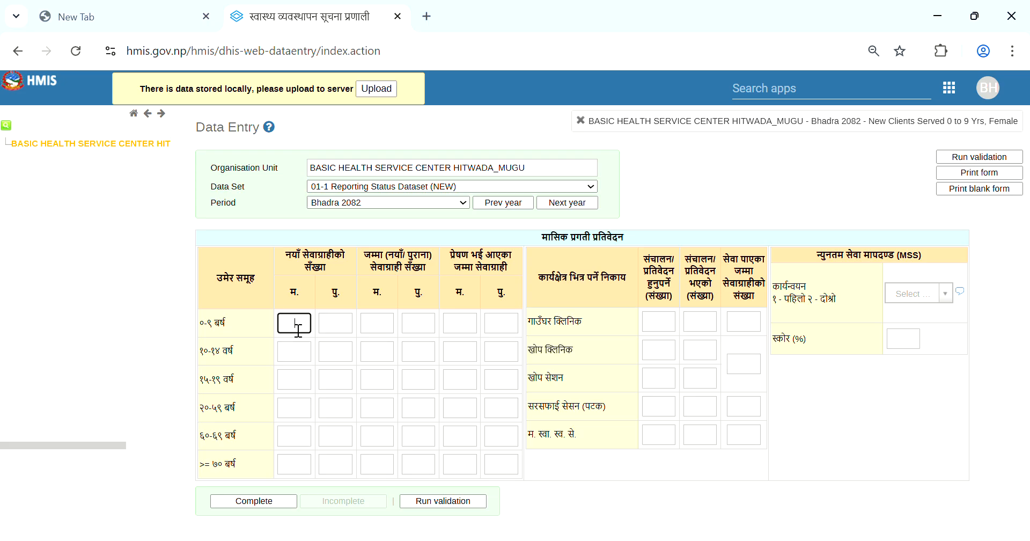
{"action": "left_click", "coordinate": [396, 328]}
{"action": "type", "text": "1"}
{"action": "key", "text": "Tab"}
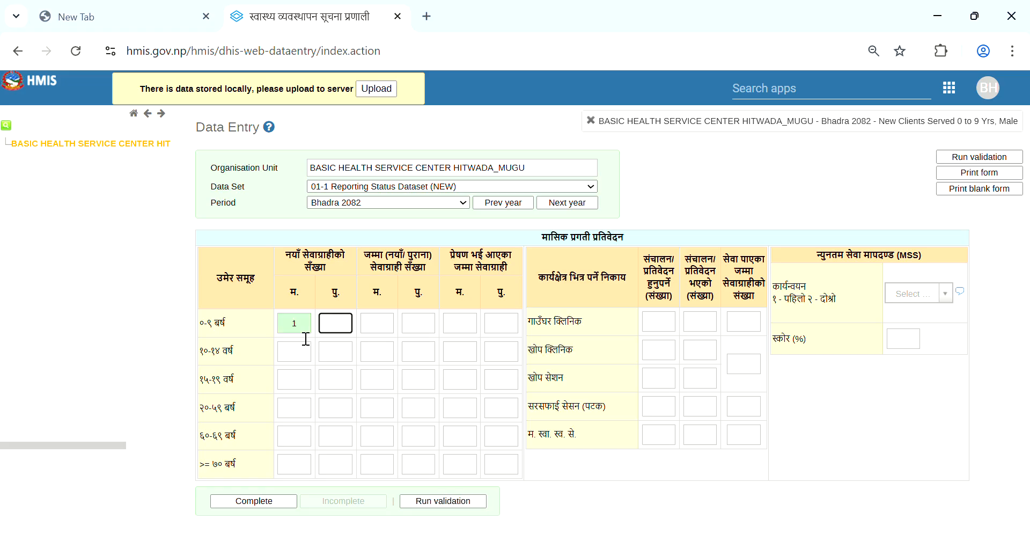
{"action": "type", "text": "2"}
{"action": "key", "text": "Tab"}
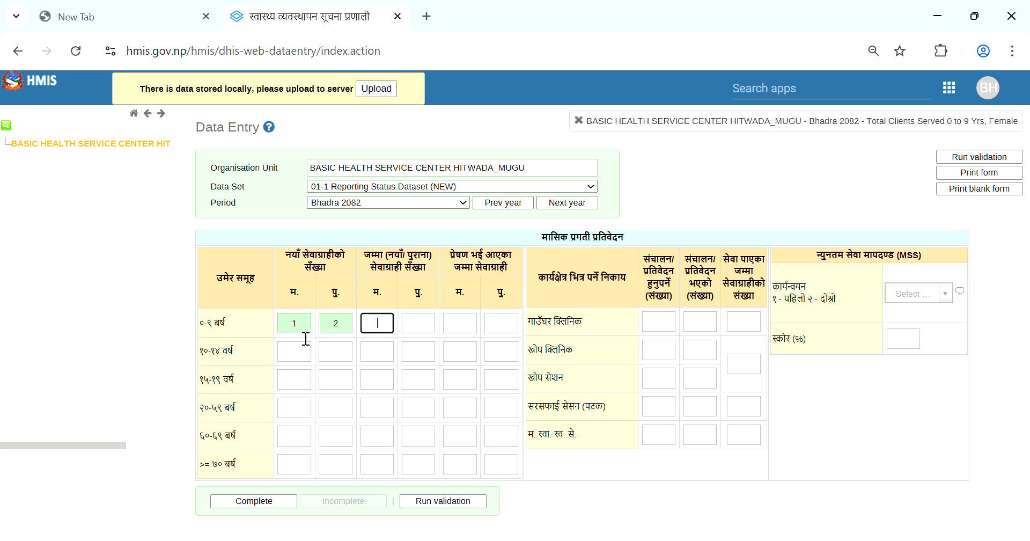
{"action": "type", "text": "2"}
{"action": "key", "text": "Tab"}
{"action": "type", "text": "3"}
{"action": "key", "text": "Tab"}
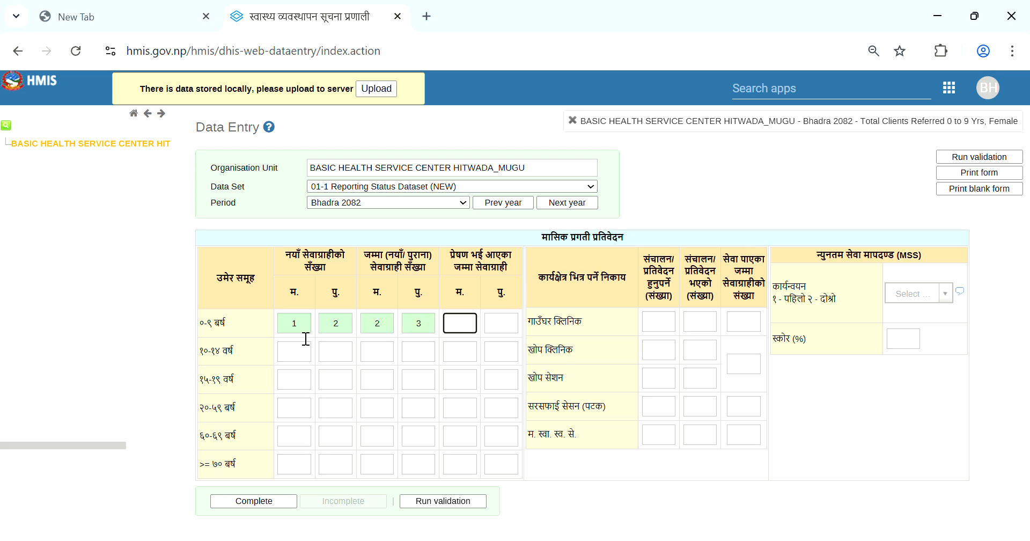
For ages 10–14, enter new clients as 4 female and 5 male, and total clients as 6 female and 7 male
{"action": "left_click", "coordinate": [305, 358]}
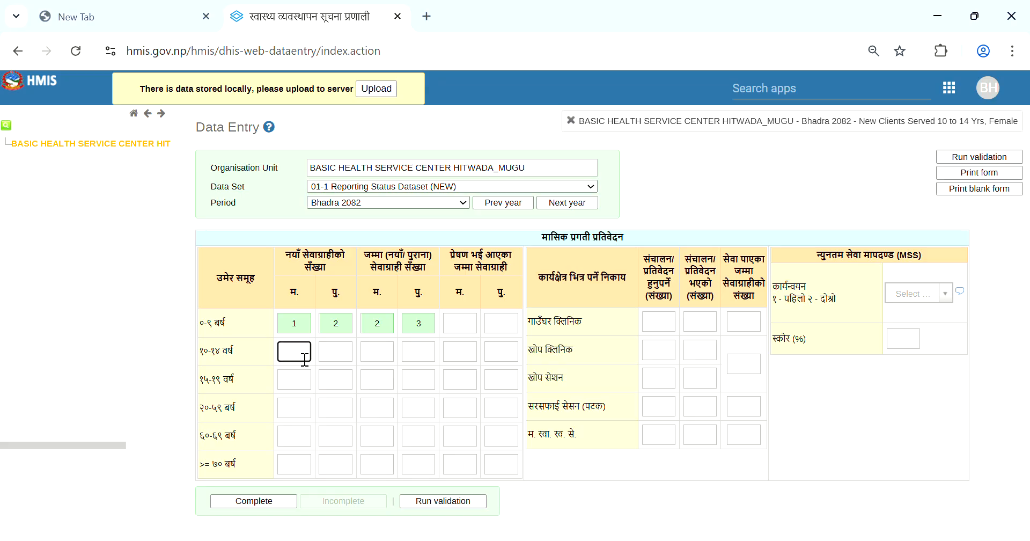
{"action": "type", "text": "4"}
{"action": "key", "text": "Tab"}
{"action": "type", "text": "5"}
{"action": "key", "text": "Tab"}
{"action": "type", "text": "6"}
{"action": "key", "text": "Tab"}
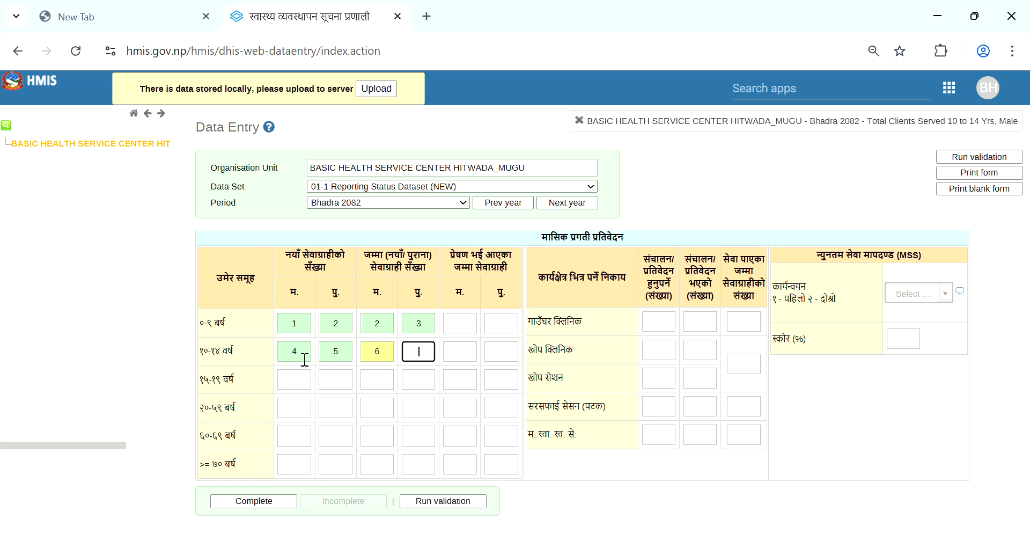
{"action": "type", "text": "7"}
{"action": "key", "text": "Tab"}
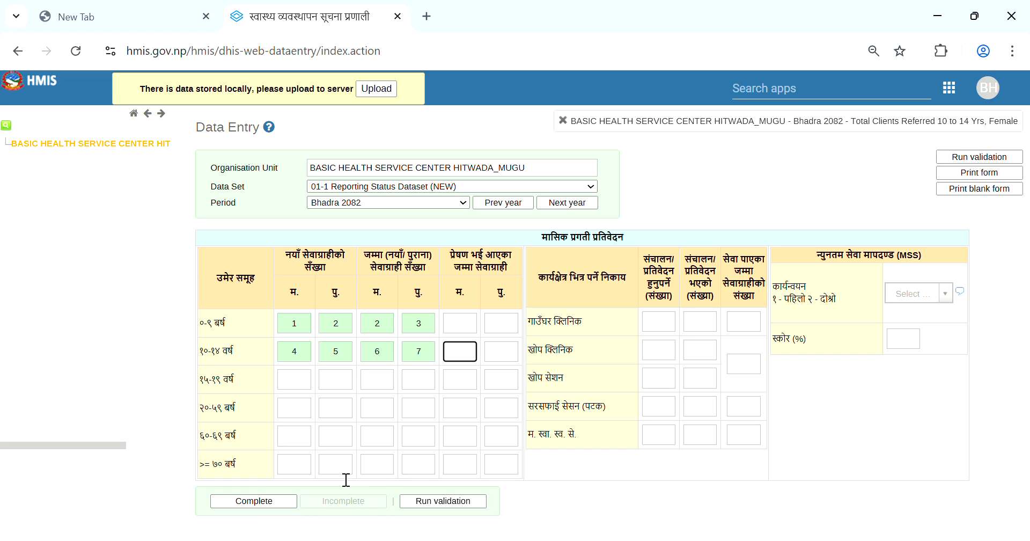
Run validation on the reporting status form and mark the data set complete
{"action": "left_click", "coordinate": [459, 503]}
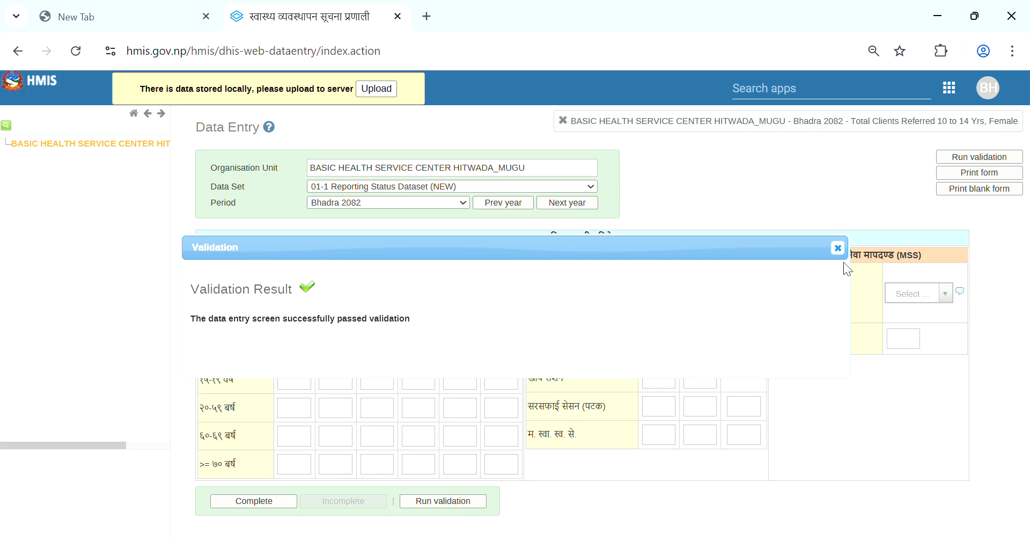
{"action": "left_click", "coordinate": [842, 248]}
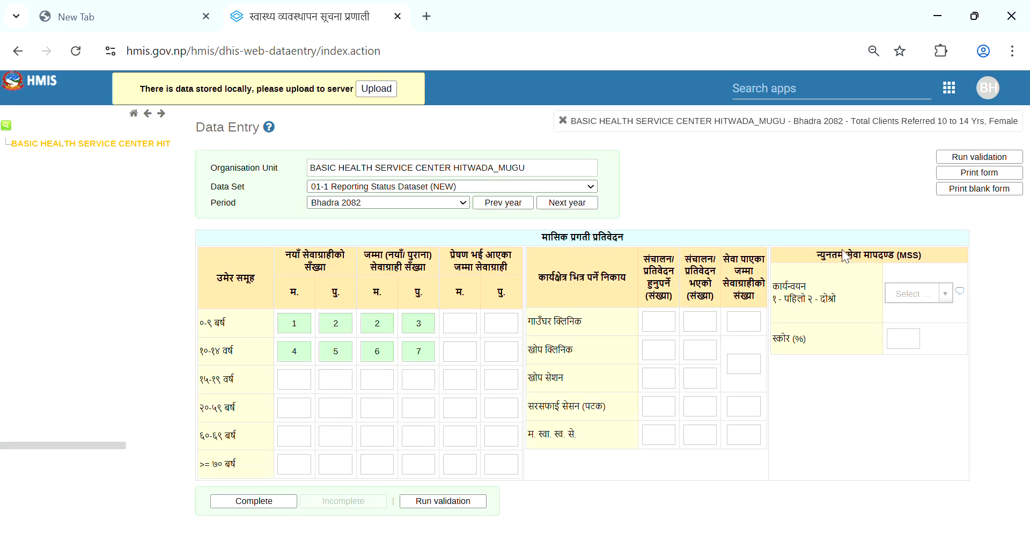
{"action": "left_click", "coordinate": [247, 502]}
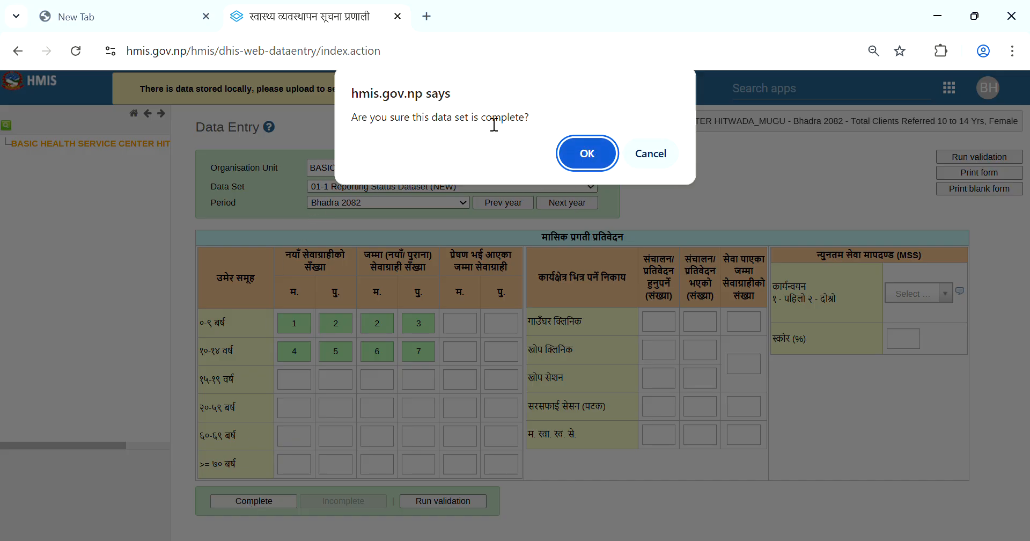
{"action": "left_click", "coordinate": [579, 159]}
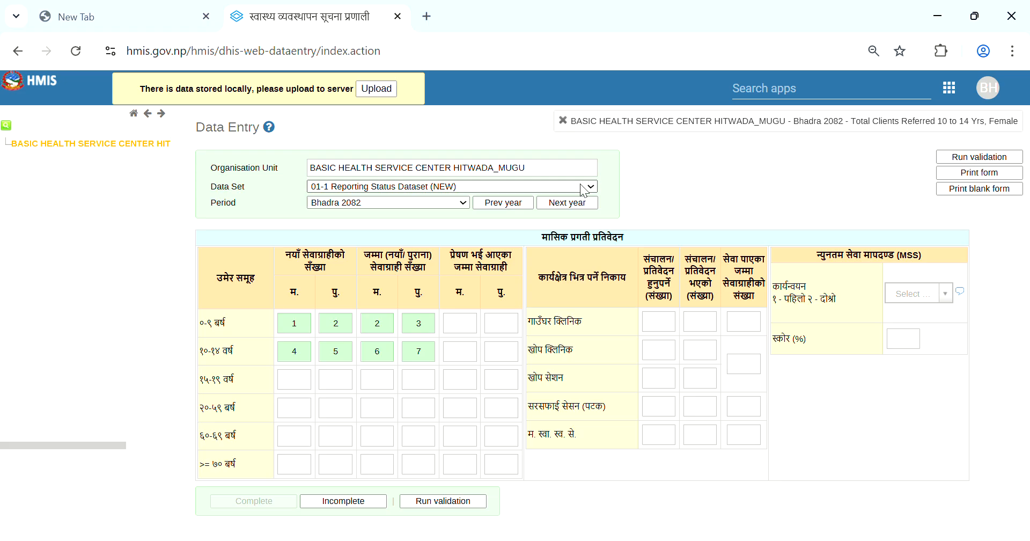
Switch the data set to 02-1 Immunization Dataset (NEW), keeping the period Bhadra 2082
{"action": "key", "text": "Down"}
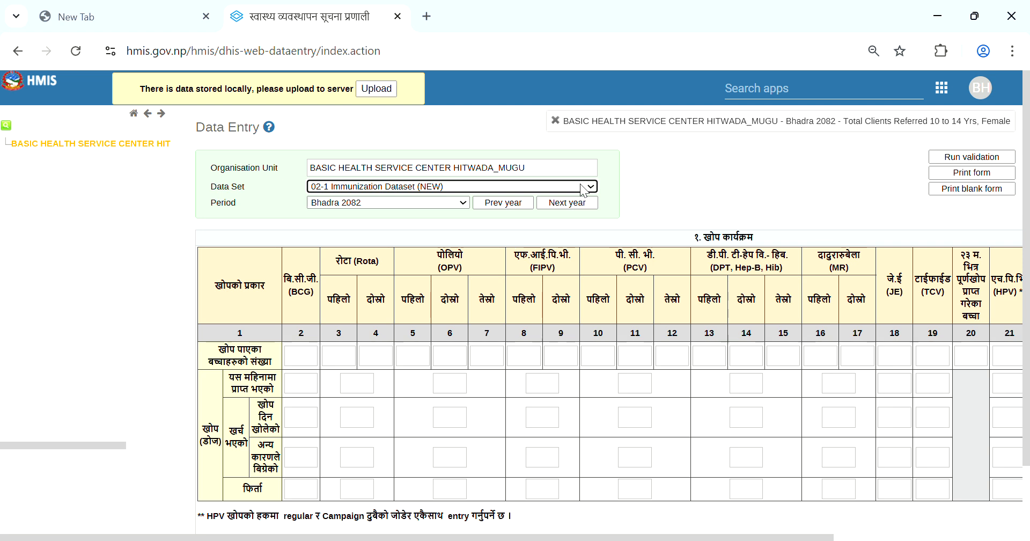
{"action": "left_click_drag", "start_coordinate": [1028, 193], "coordinate": [1028, 292]}
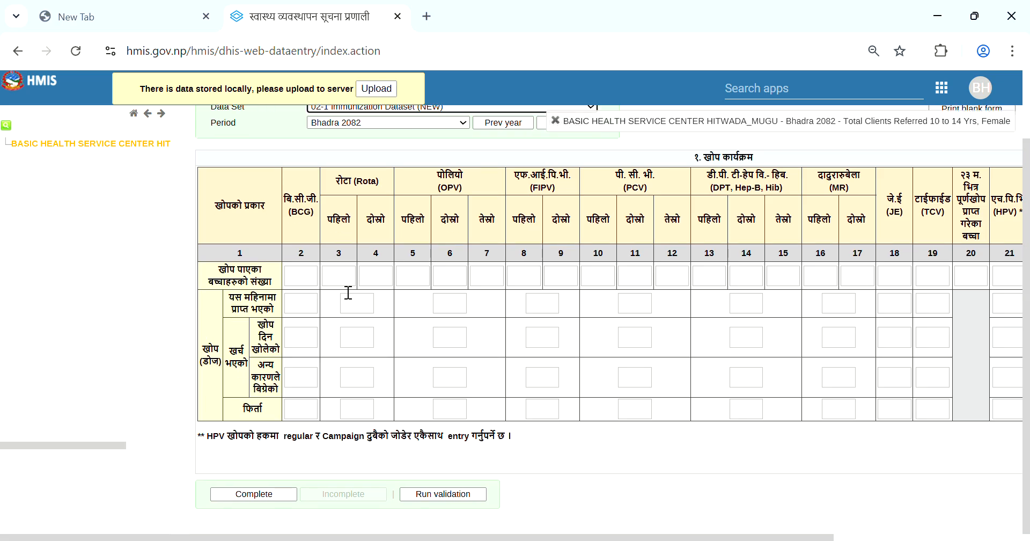
Enter 3 children immunized for BCG and 4 for the first Rota dose
{"action": "left_click", "coordinate": [303, 290]}
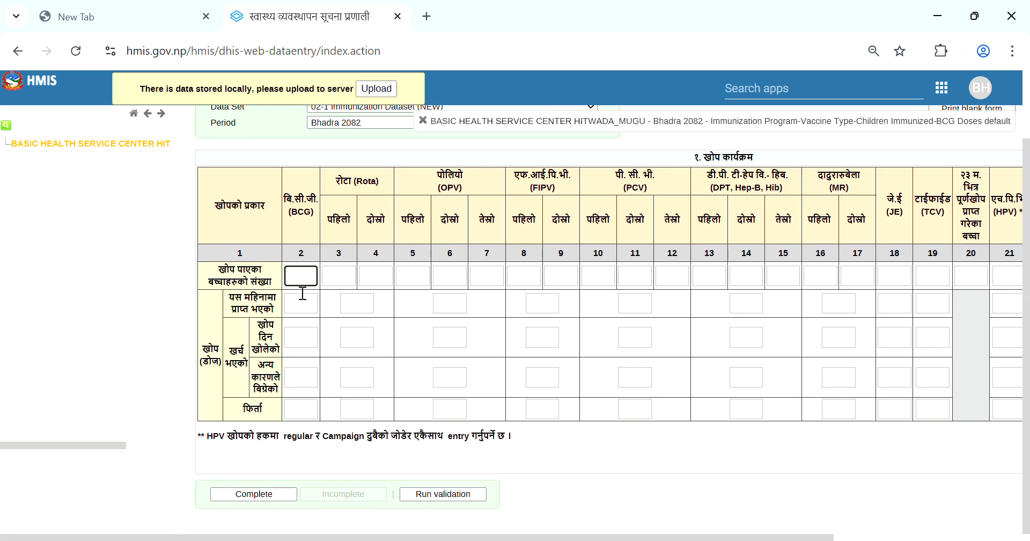
{"action": "type", "text": "3"}
{"action": "key", "text": "Tab"}
{"action": "type", "text": "4"}
{"action": "key", "text": "Tab"}
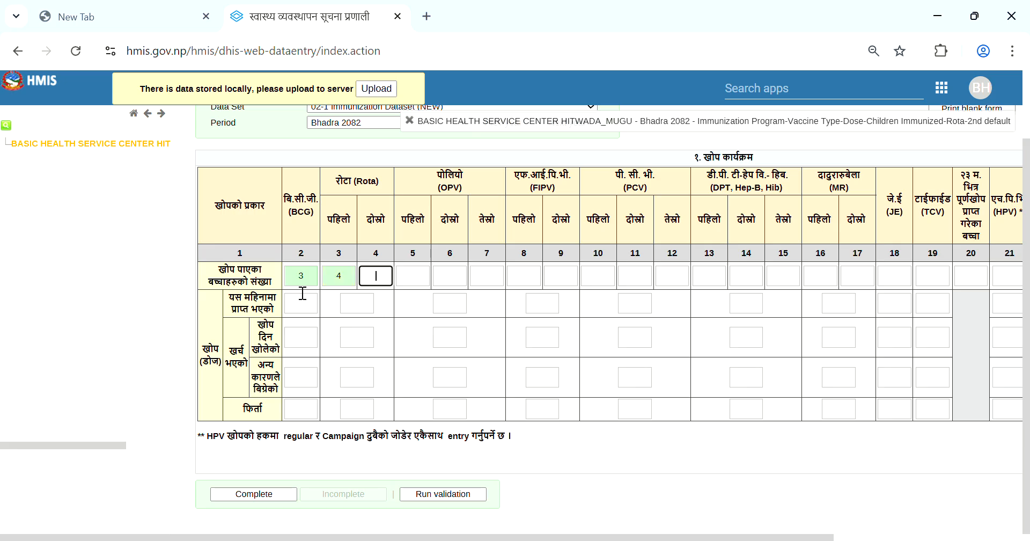
Try to mark the immunization data set complete, and rerun its validation to check the listed rules
{"action": "left_click", "coordinate": [265, 494]}
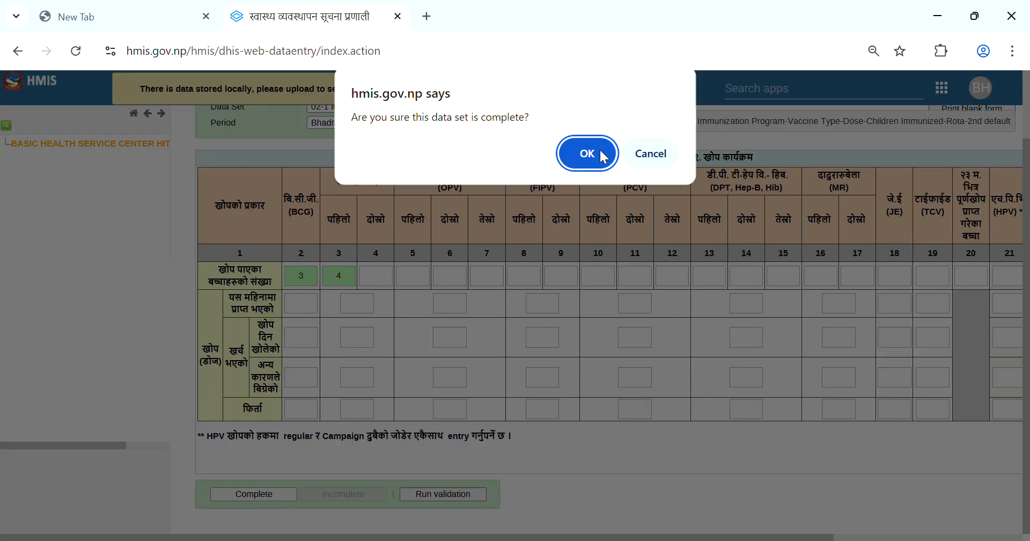
{"action": "left_click", "coordinate": [600, 151]}
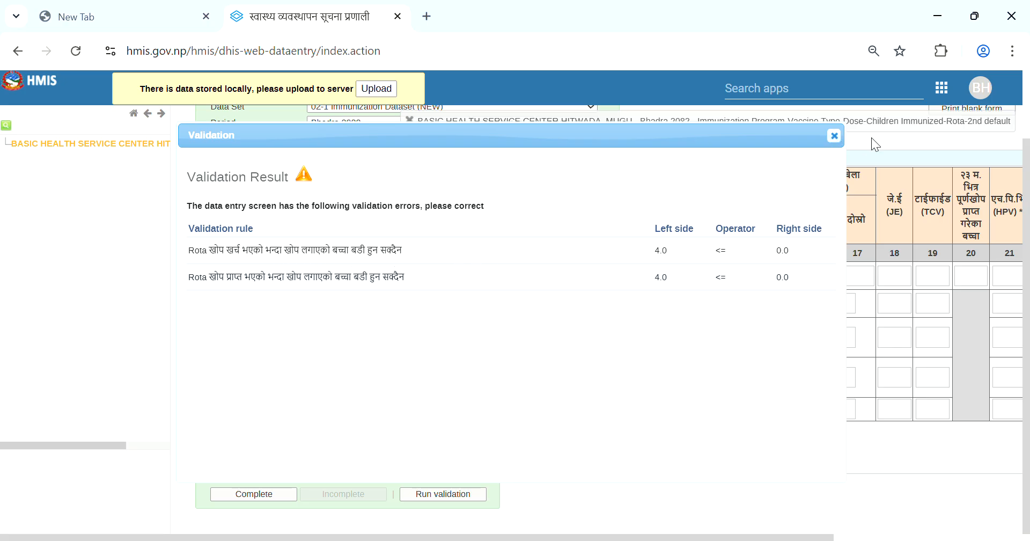
{"action": "left_click", "coordinate": [834, 136]}
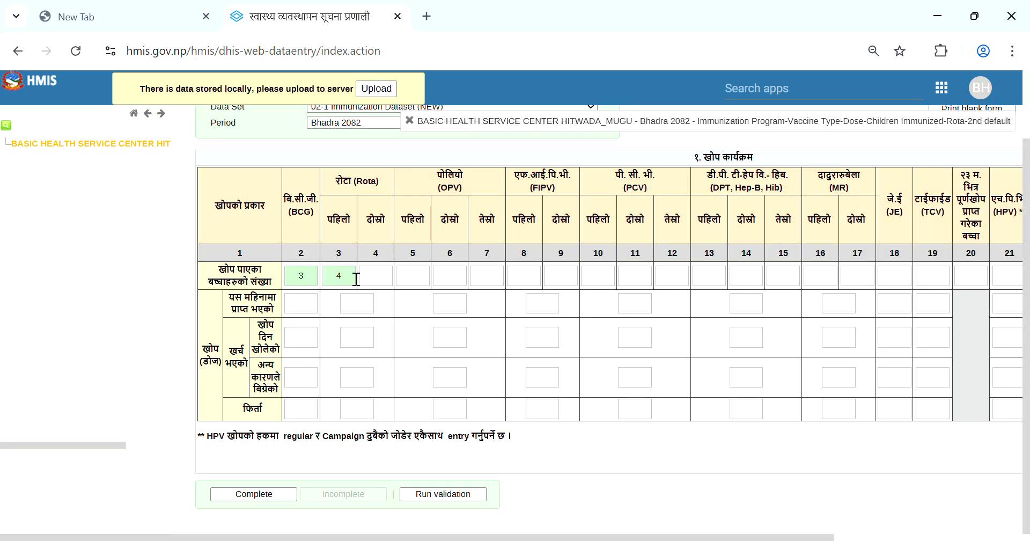
{"action": "left_click", "coordinate": [443, 494]}
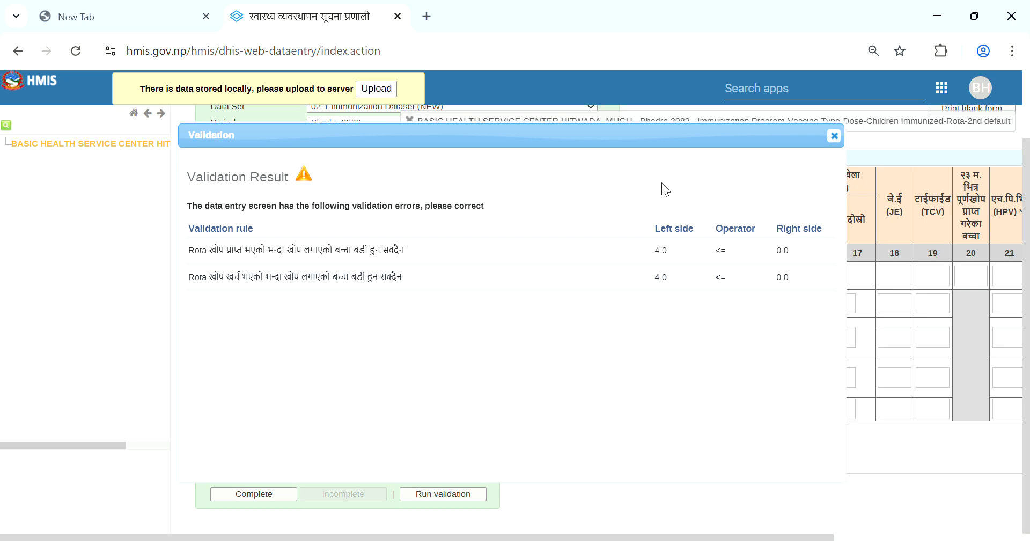
{"action": "left_click", "coordinate": [835, 135]}
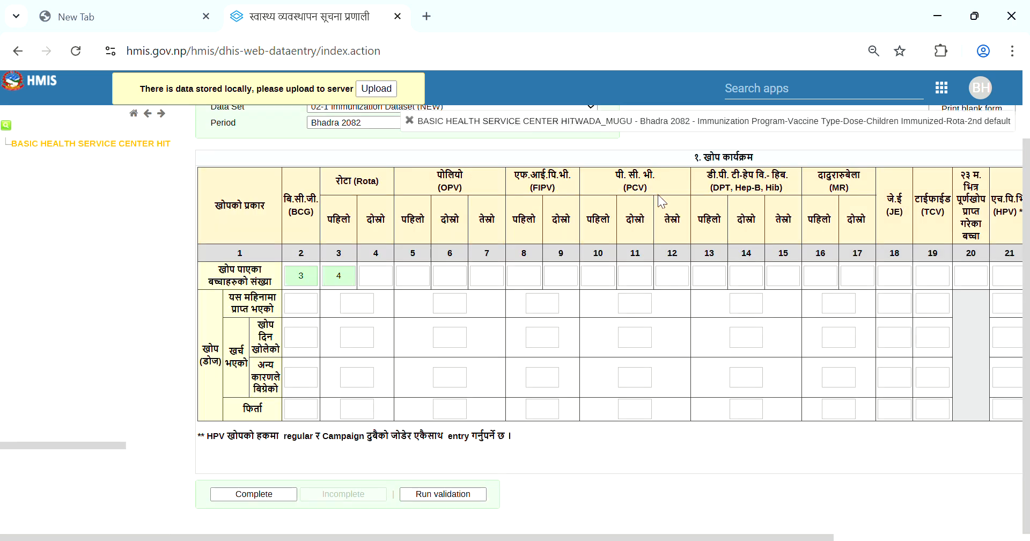
Clear the children immunized counts for BCG and the first Rota dose
{"action": "left_click", "coordinate": [351, 280]}
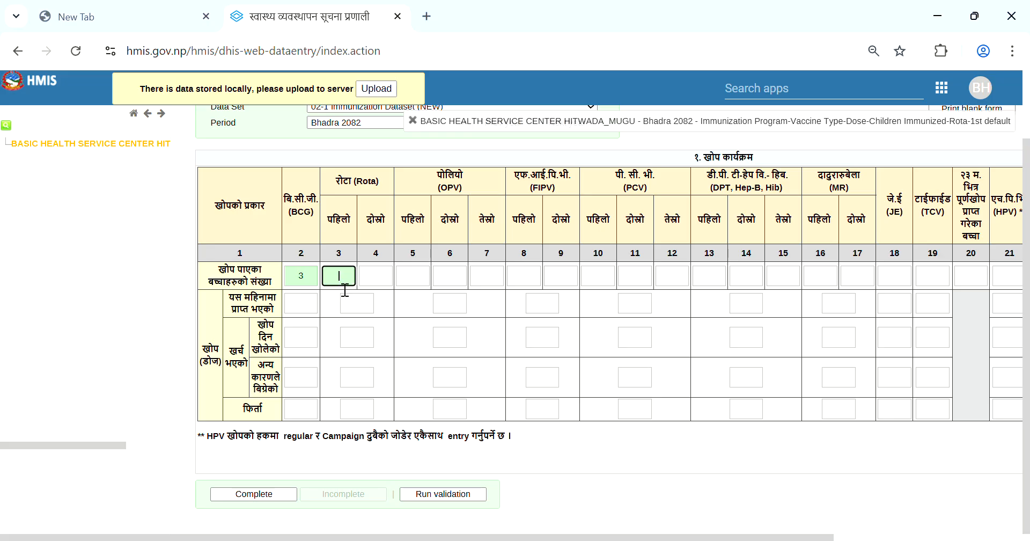
{"action": "left_click", "coordinate": [318, 283]}
{"action": "key", "text": "BackSpace"}
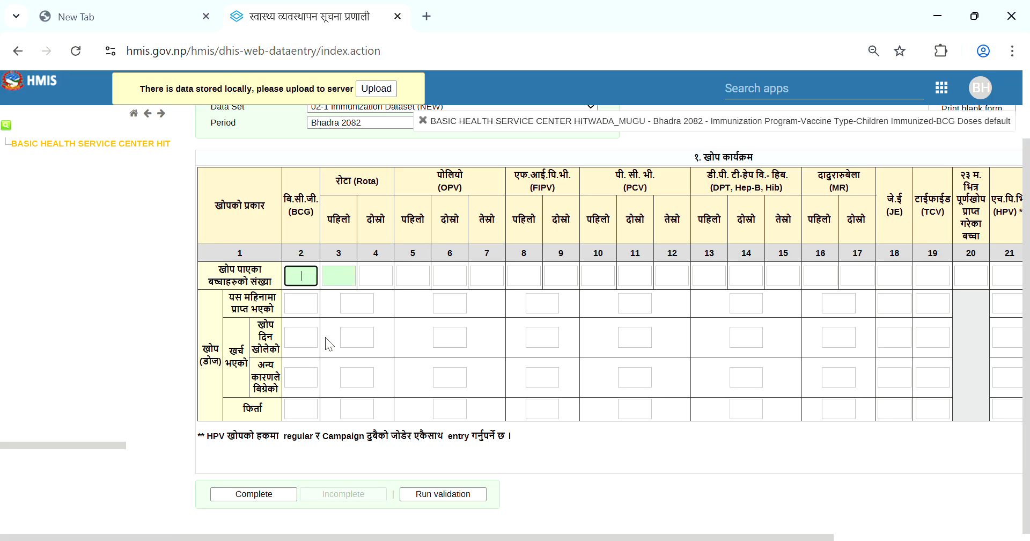
{"action": "left_click", "coordinate": [404, 404]}
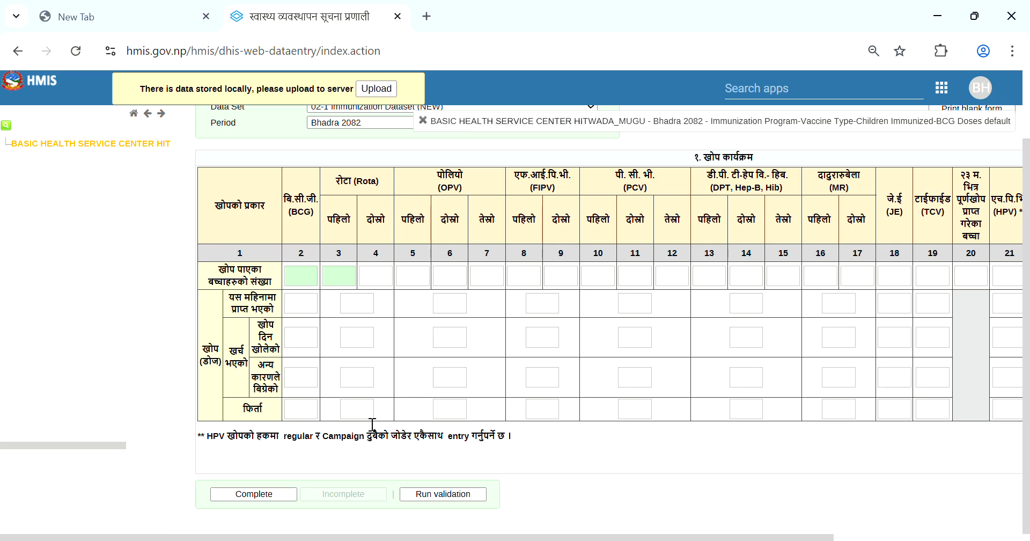
Mark the 02-1 Immunization data set complete with its fields left blank
{"action": "left_click", "coordinate": [269, 495]}
{"action": "left_click", "coordinate": [586, 156]}
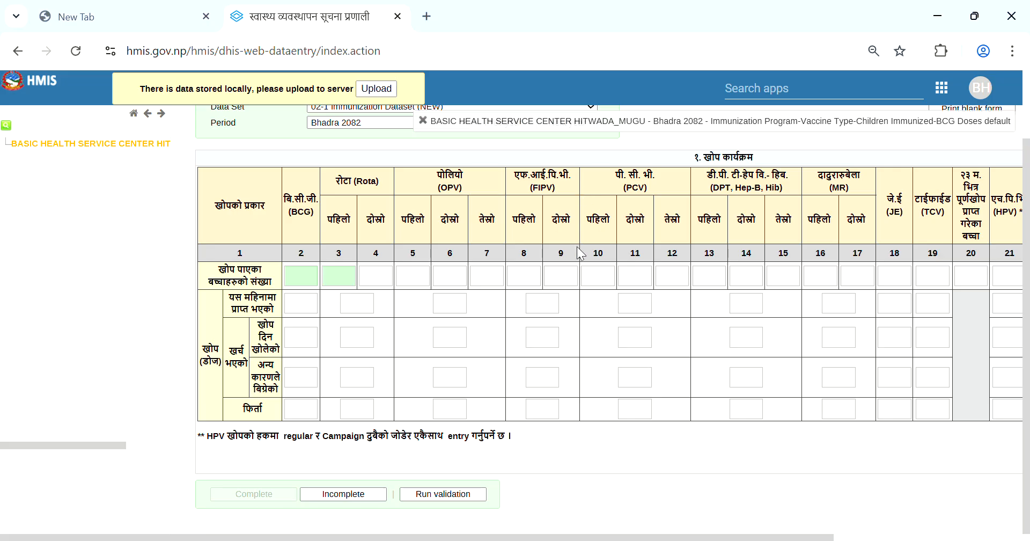
Switch to the 02-2 Integrated Management Of Neonatal And Childhood Illnesses data set and mark it complete with its fields left blank
{"action": "scroll", "coordinate": [579, 252], "scroll_direction": "up", "scroll_amount": 2}
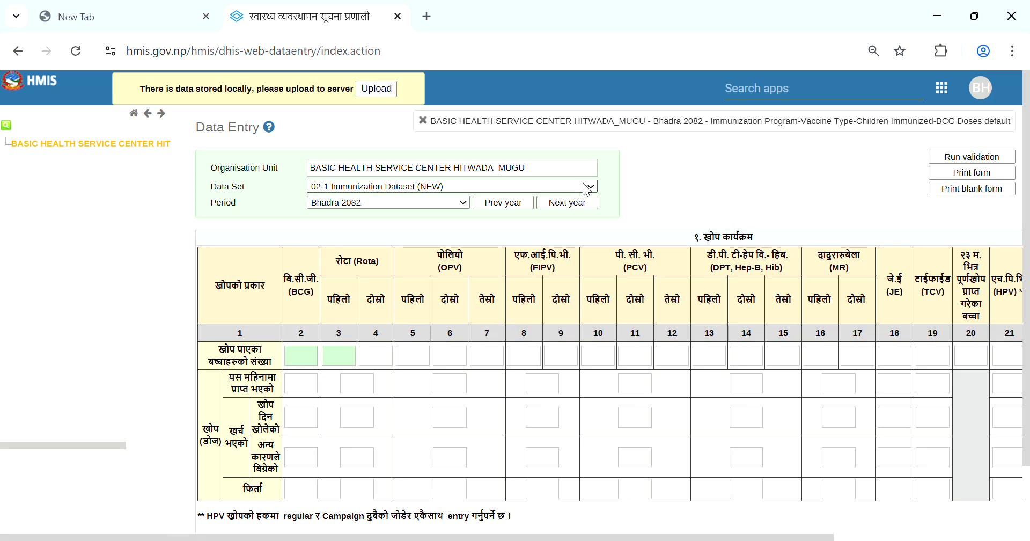
{"action": "key", "text": "Down"}
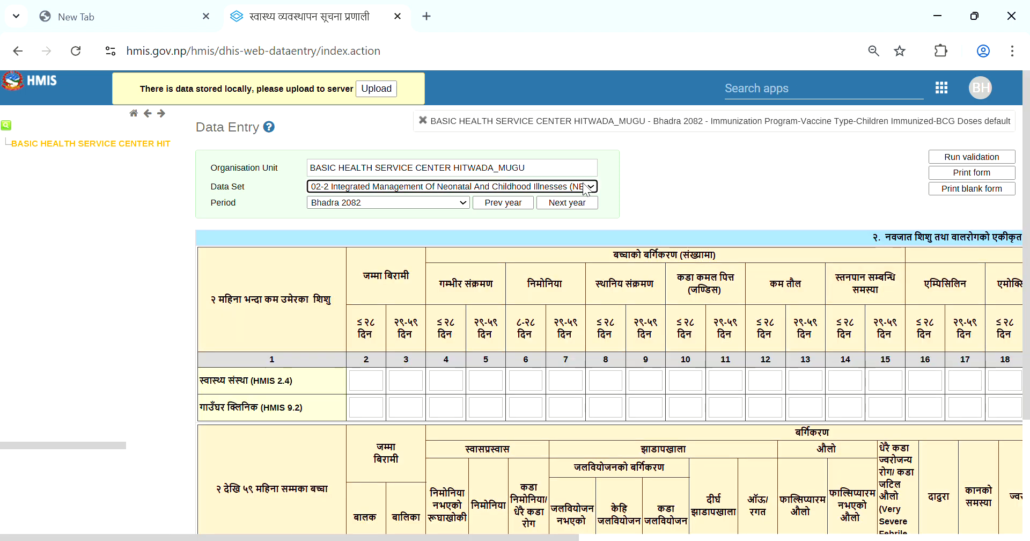
{"action": "left_click_drag", "start_coordinate": [1027, 128], "coordinate": [1026, 159]}
{"action": "left_click_drag", "start_coordinate": [1027, 128], "coordinate": [1017, 263]}
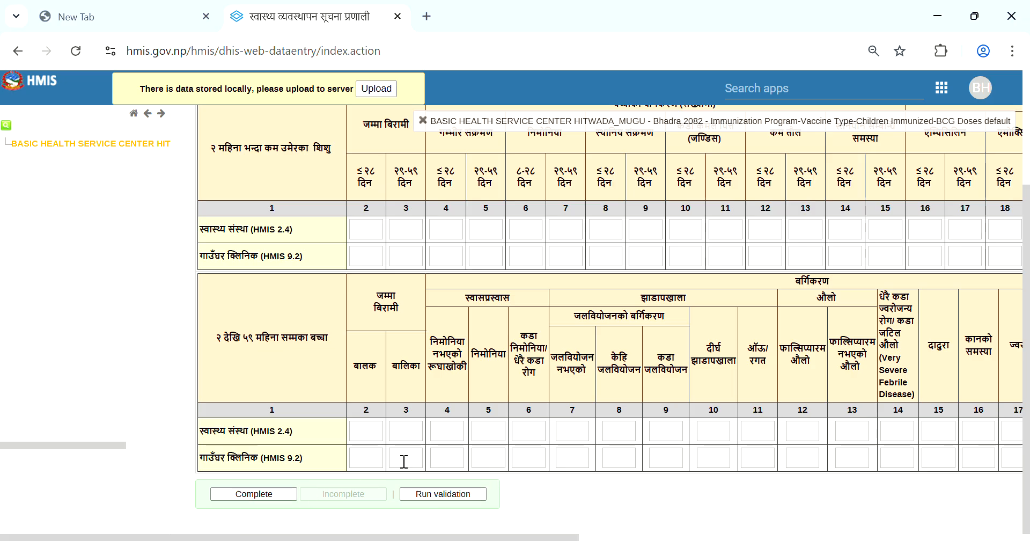
{"action": "left_click", "coordinate": [270, 492]}
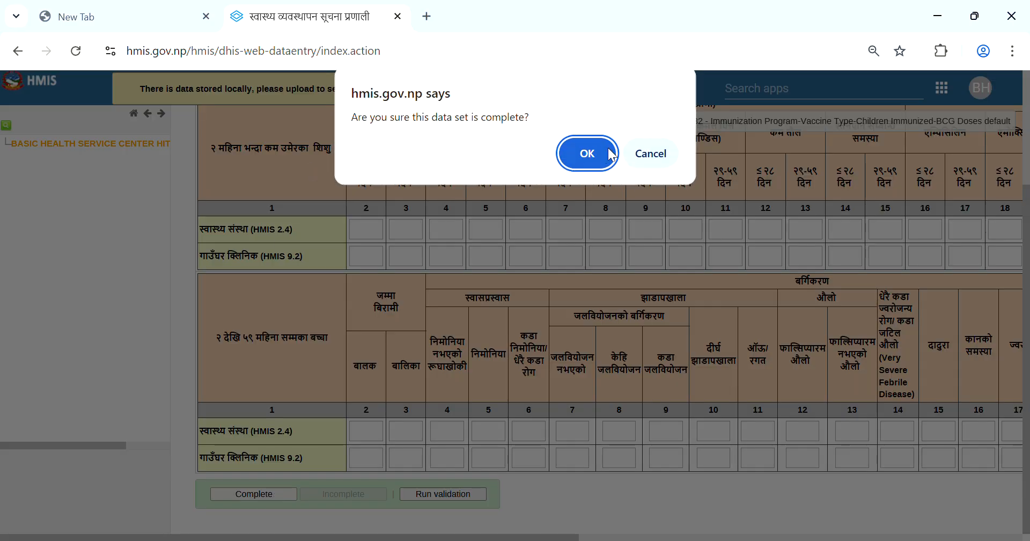
{"action": "left_click", "coordinate": [584, 155]}
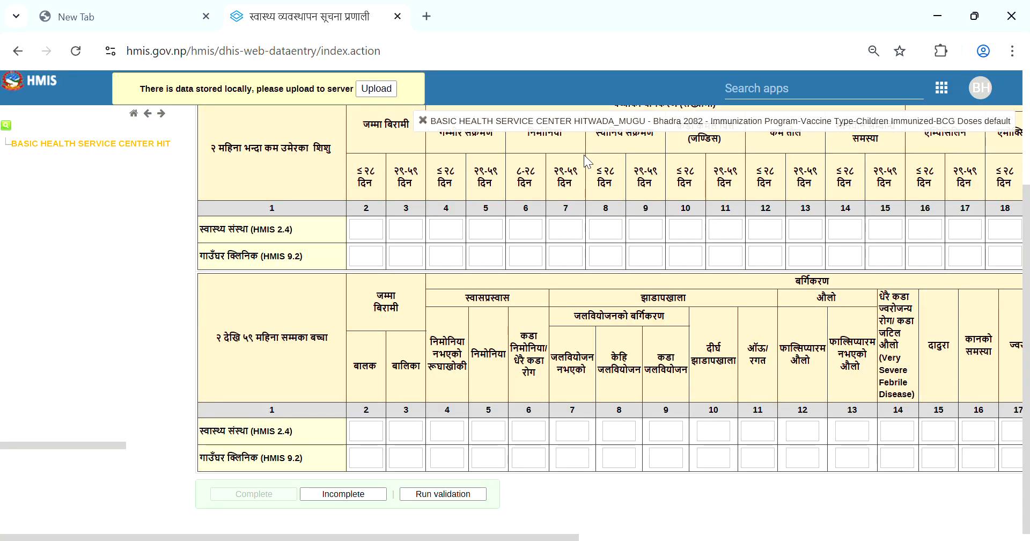